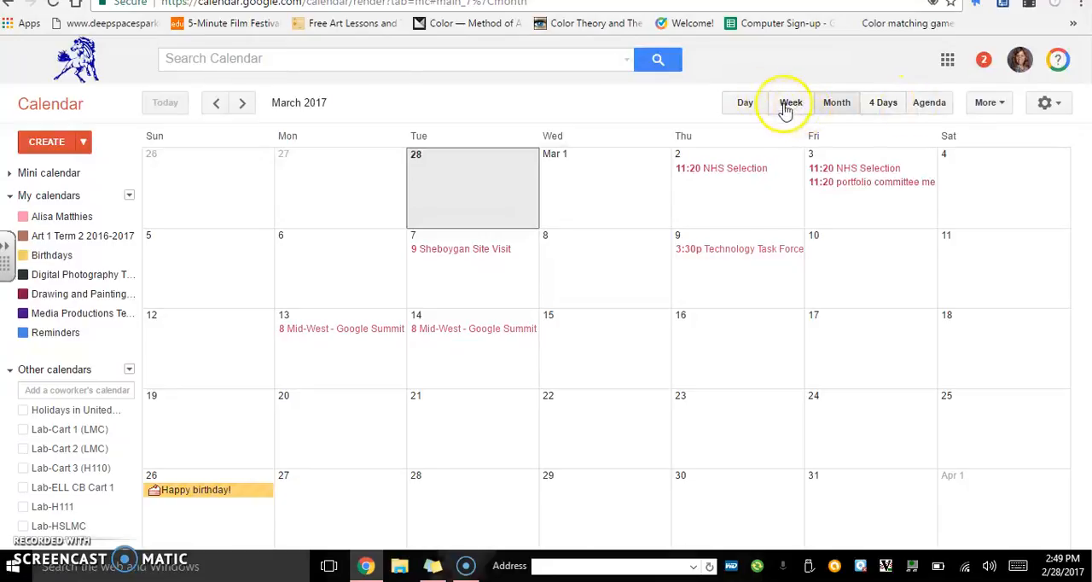
Switch to the week view and start an event titled "My birthday party" on Monday, February 27, 3pm – 4pm.
click(791, 104)
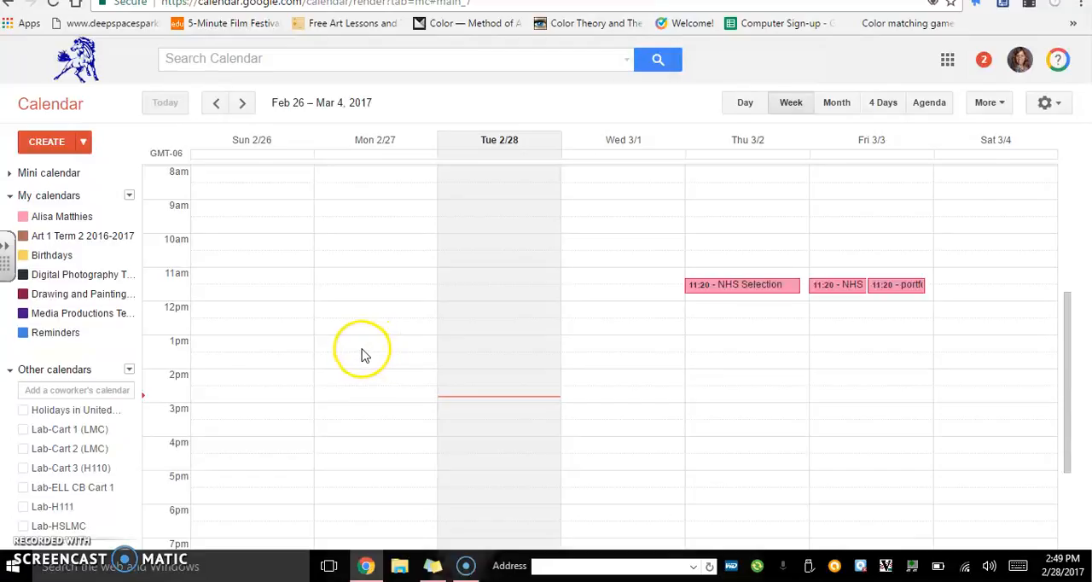
click(361, 418)
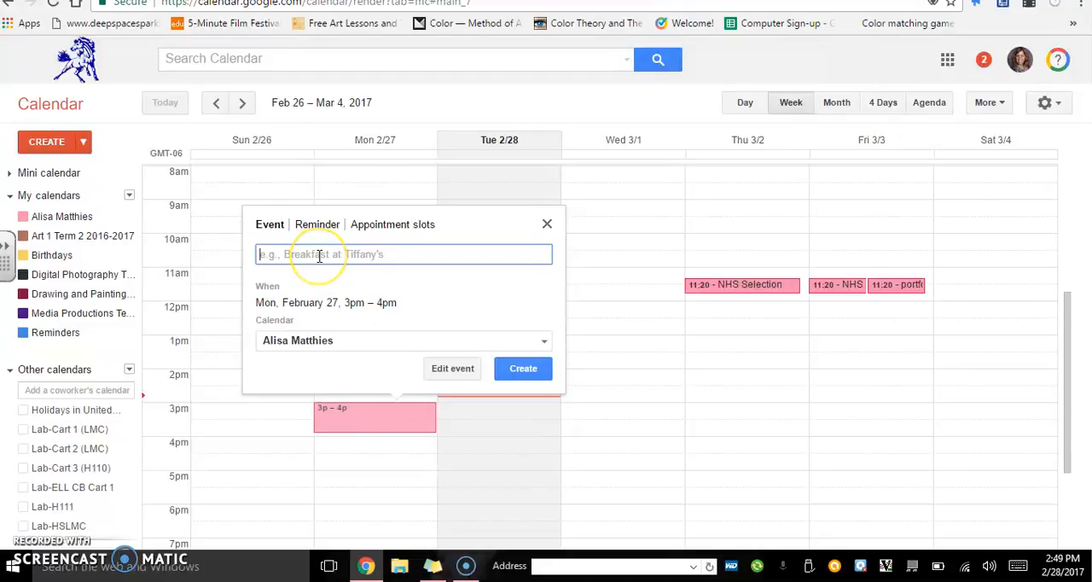
text(M)
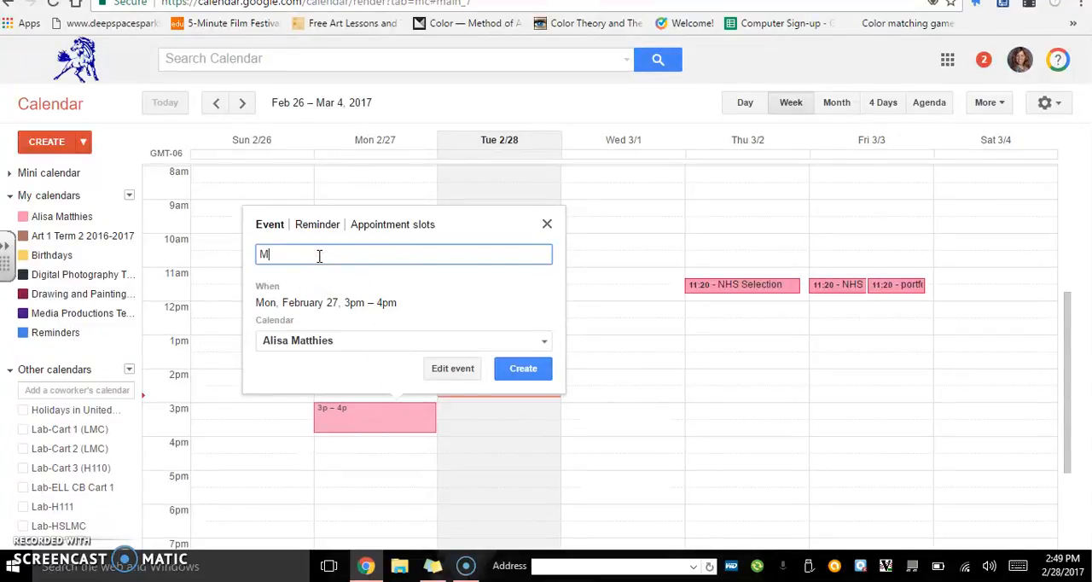
text(y birthday party)
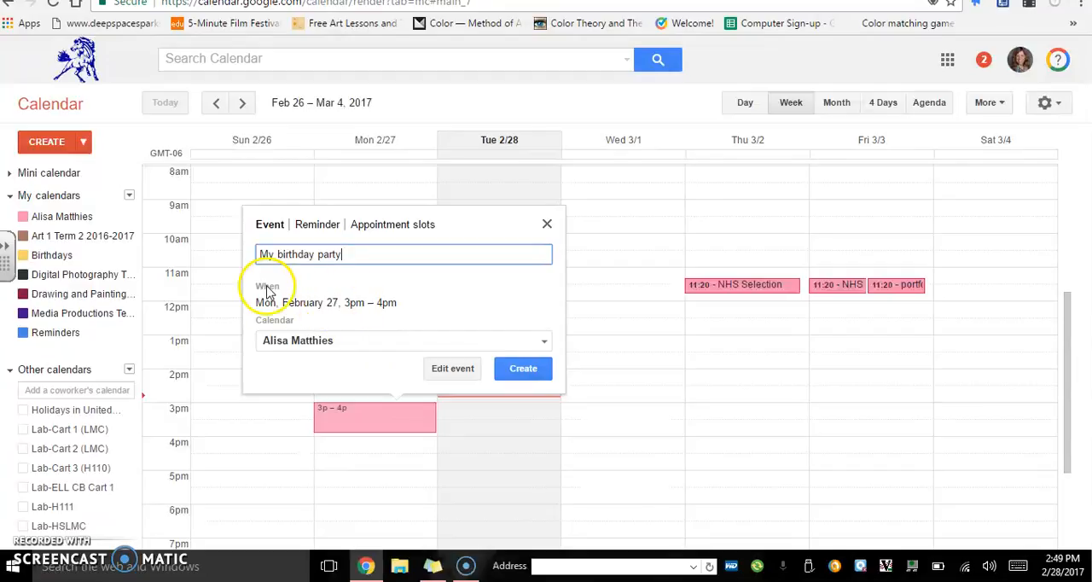
Assign the birthday party event to the account owner's personal calendar and create it.
click(341, 343)
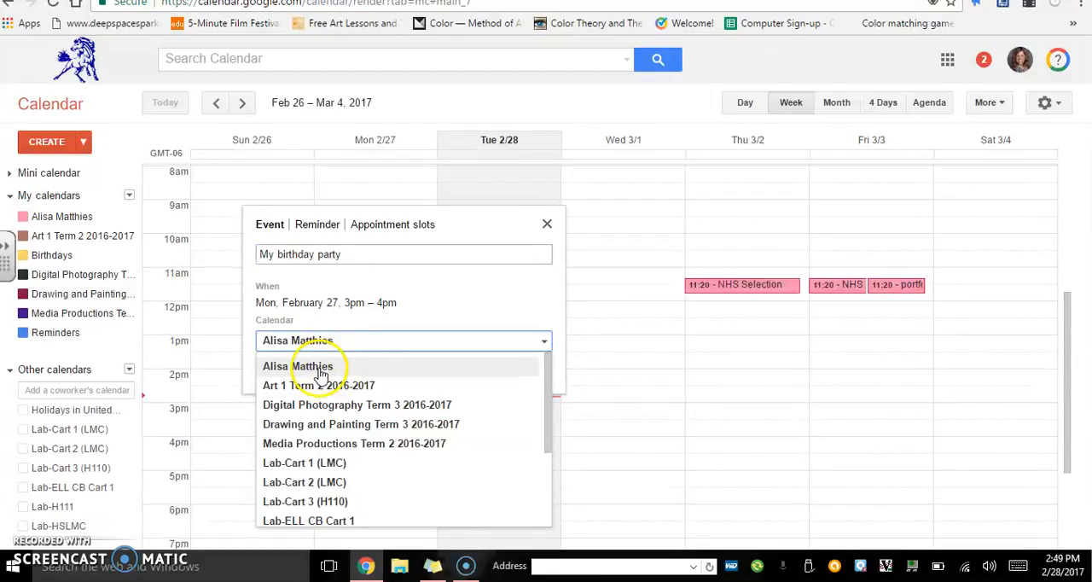
click(321, 370)
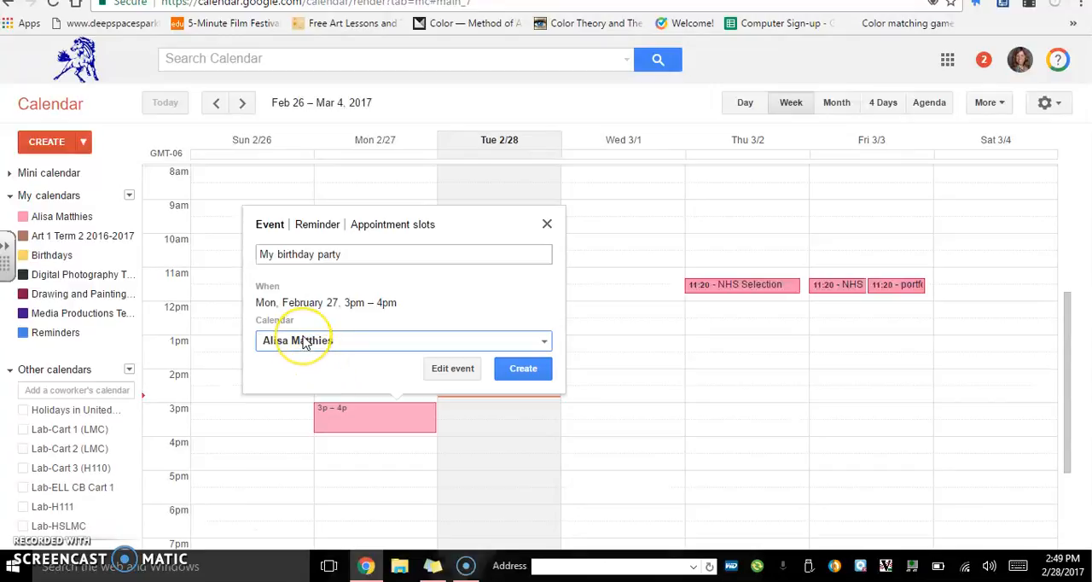
click(304, 341)
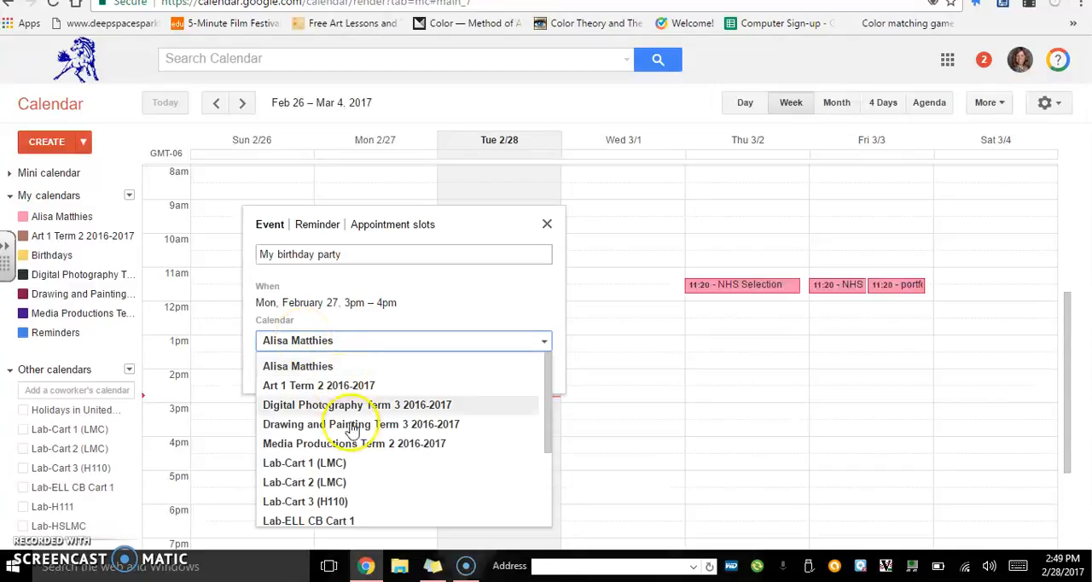
mouse_move(546, 366)
mouse_down()
mouse_move(546, 453)
mouse_move(546, 361)
mouse_up()
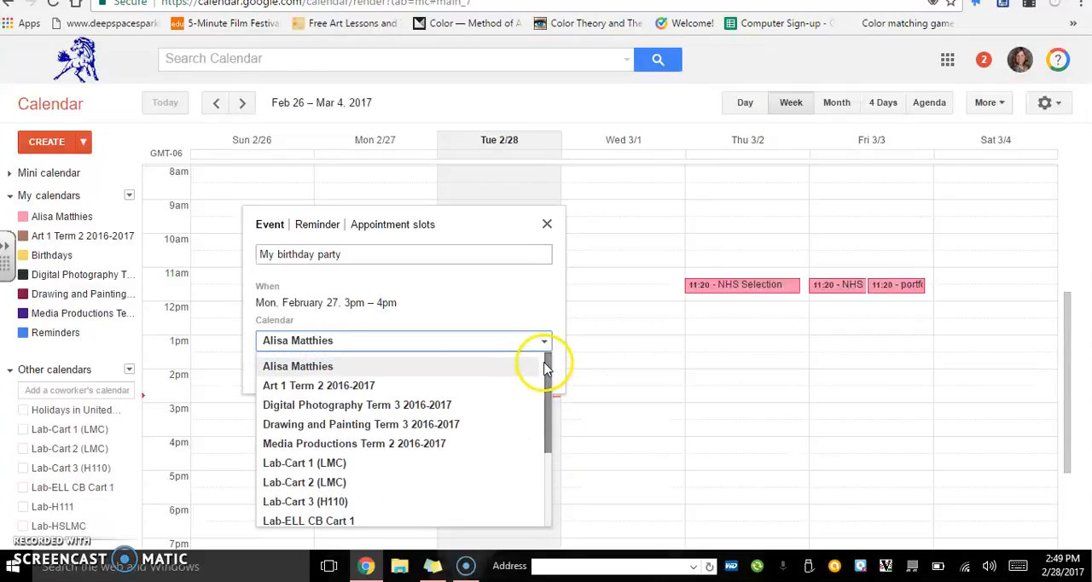
click(342, 367)
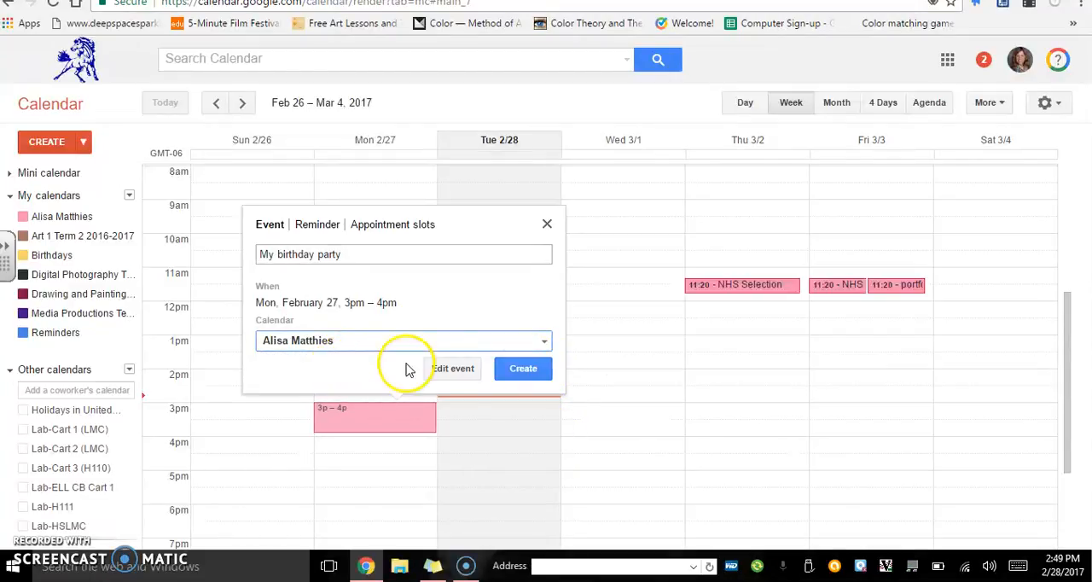
click(524, 373)
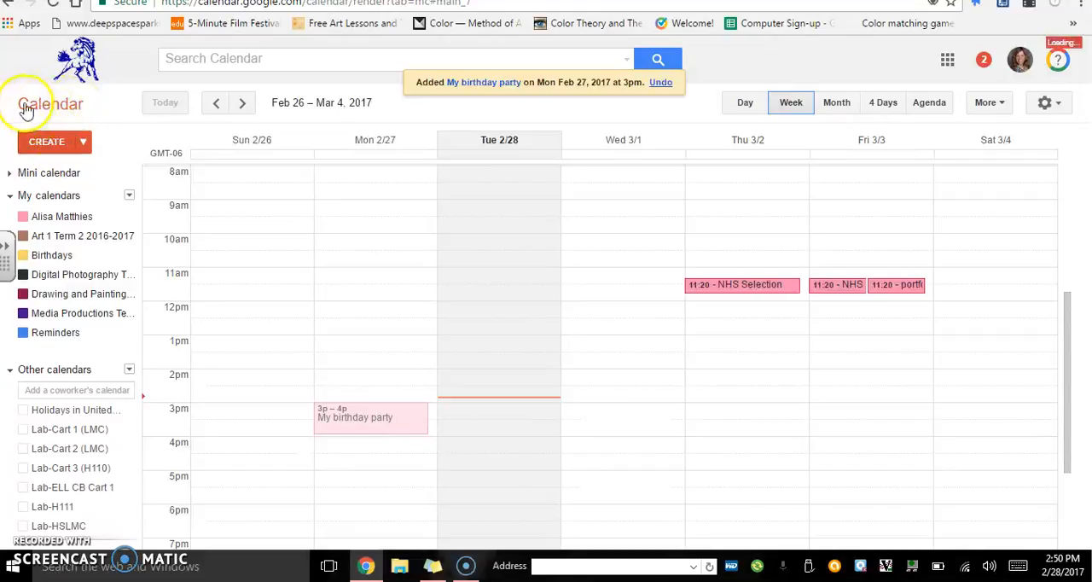
Start a new detailed event titled "My Birthday Party" and set its date to 3/25/2017.
click(47, 147)
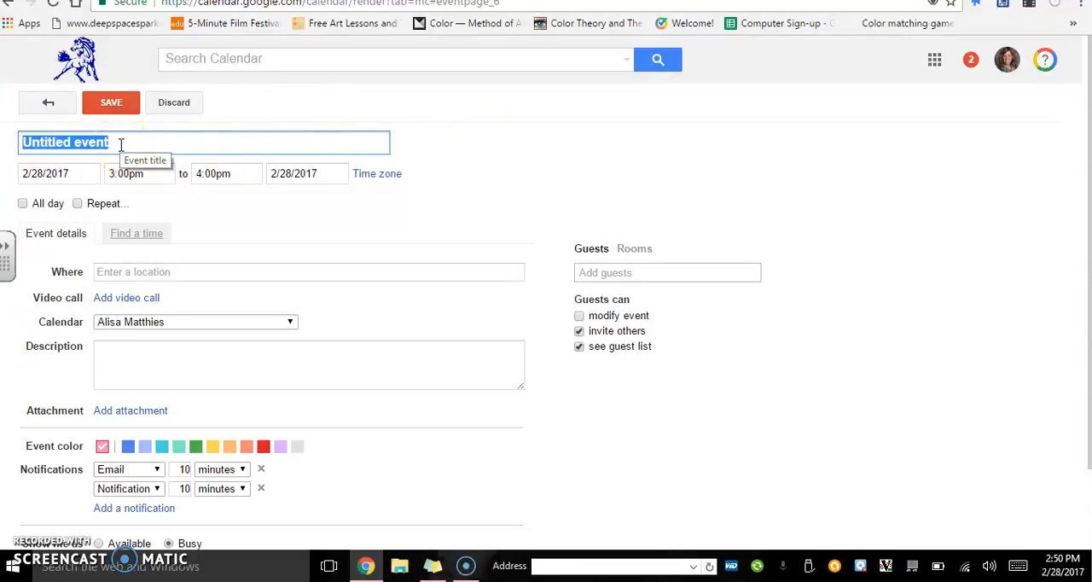
text(My )
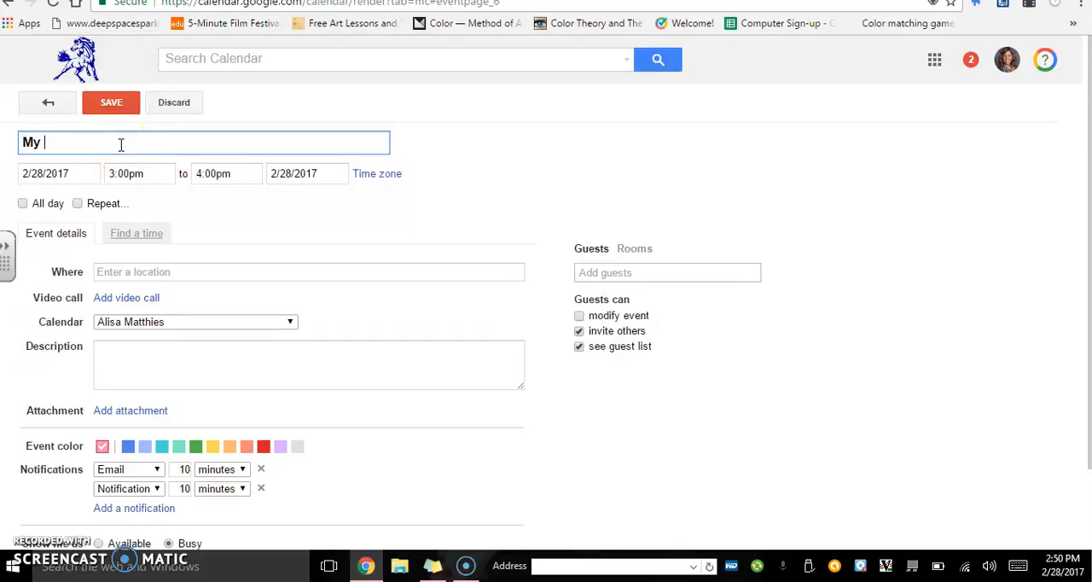
text(Birthday Party)
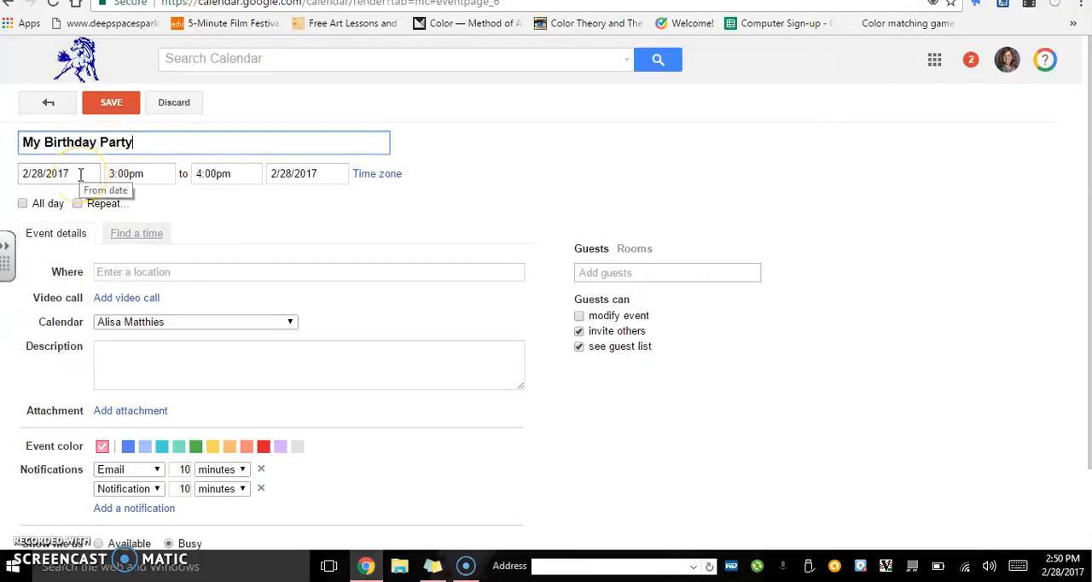
click(80, 174)
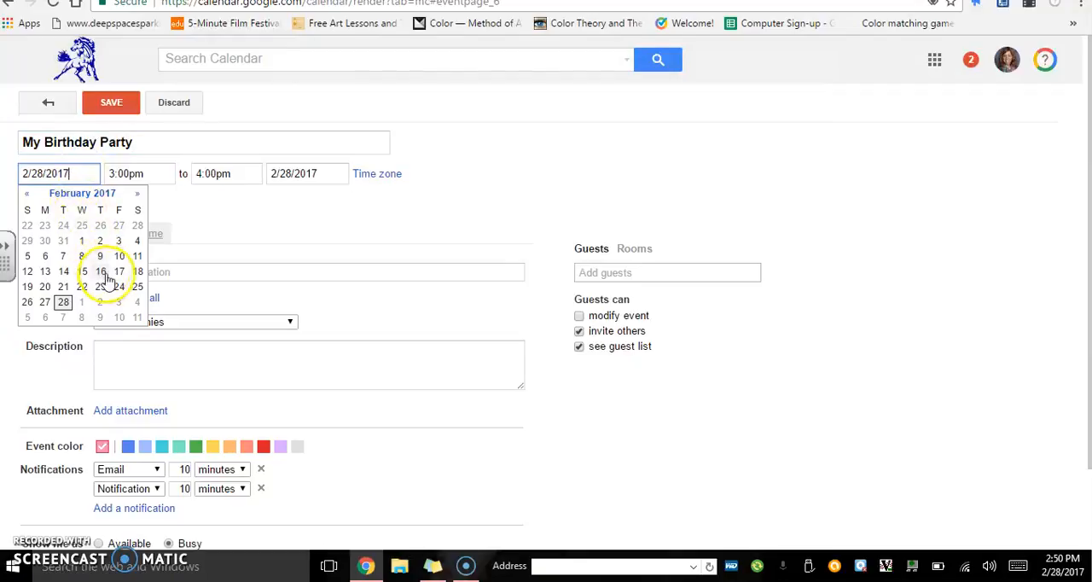
click(137, 195)
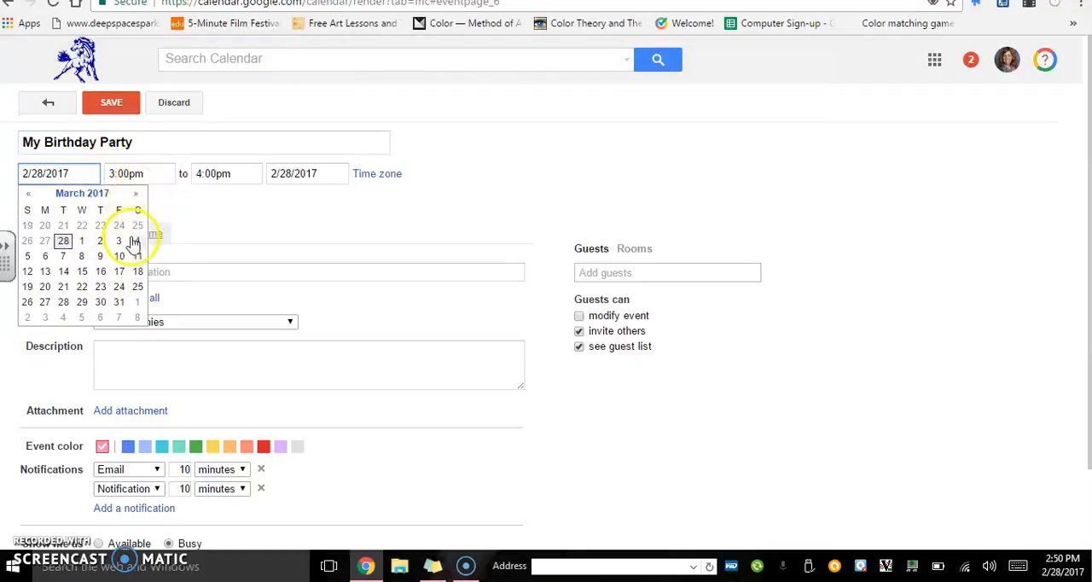
click(139, 288)
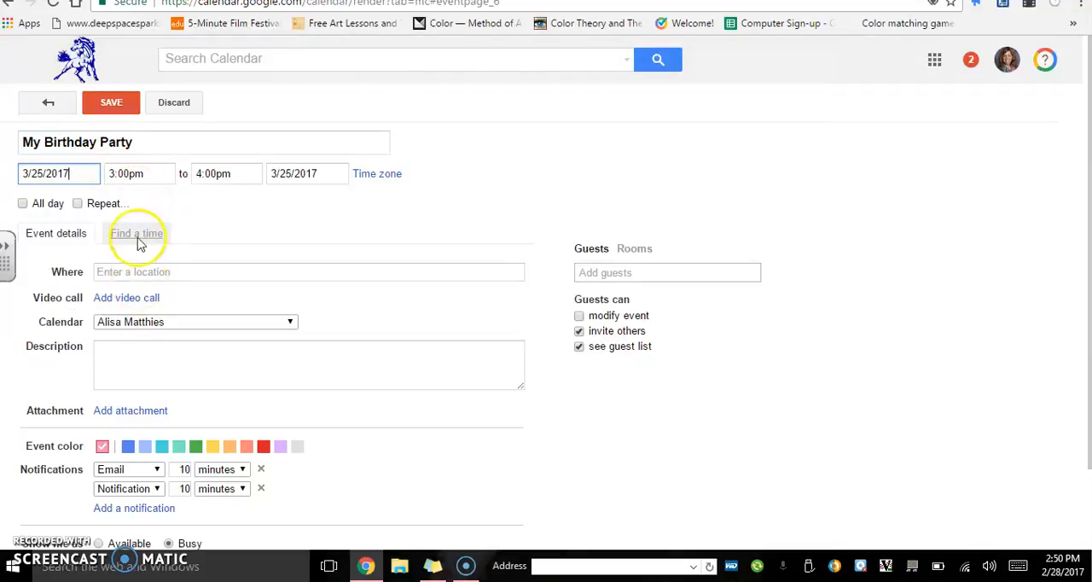
Set the event's time from 3:00pm to 10:00pm.
click(149, 173)
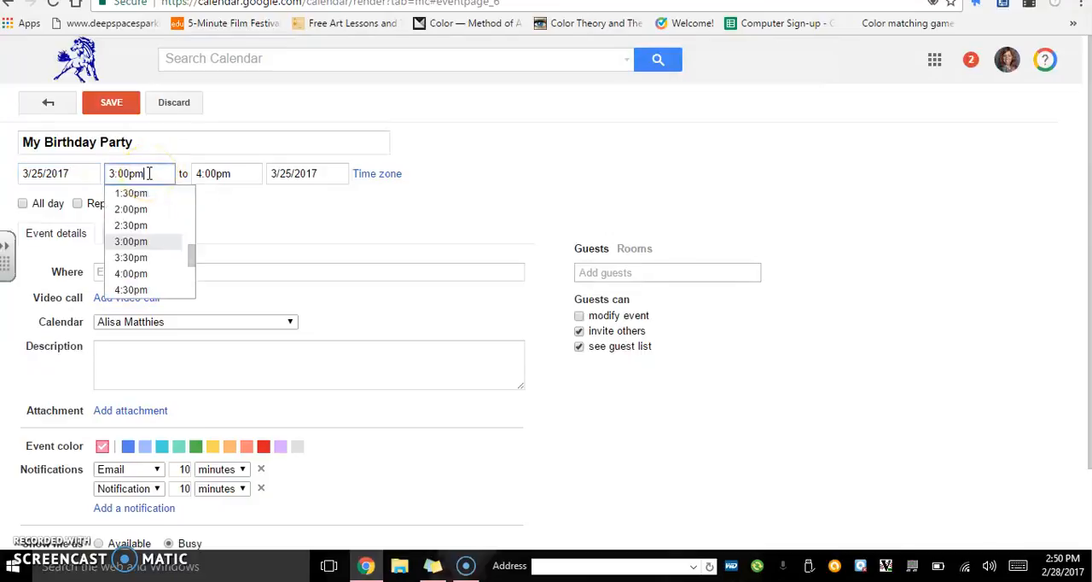
click(139, 242)
click(198, 171)
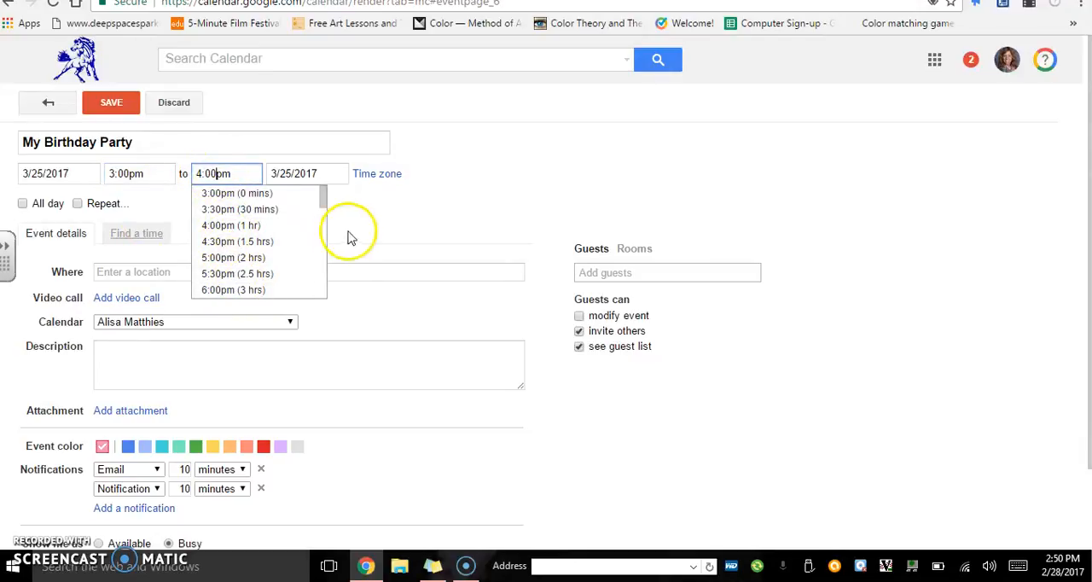
drag(321, 198, 319, 219)
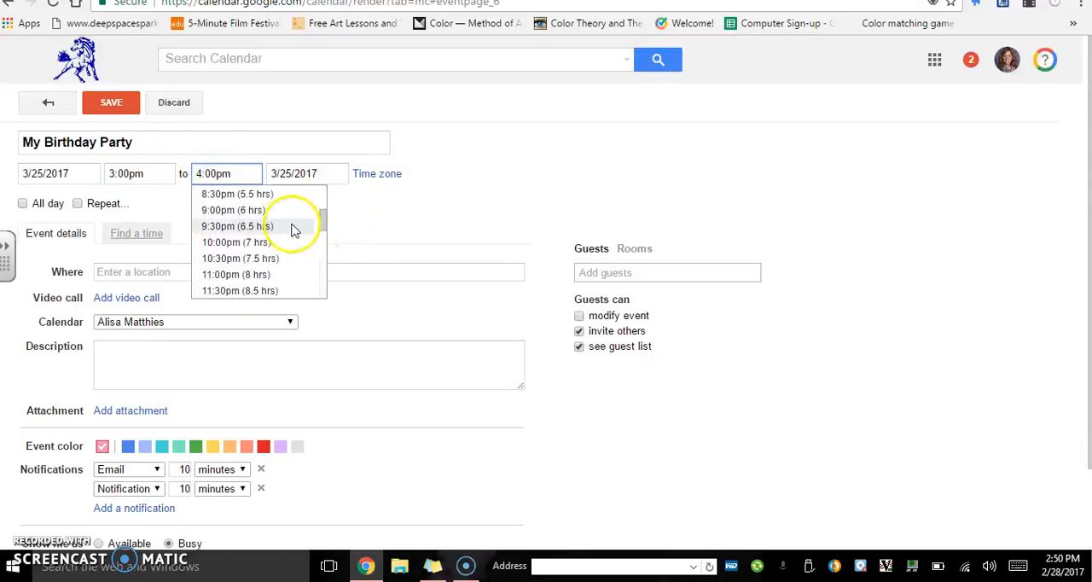
click(271, 243)
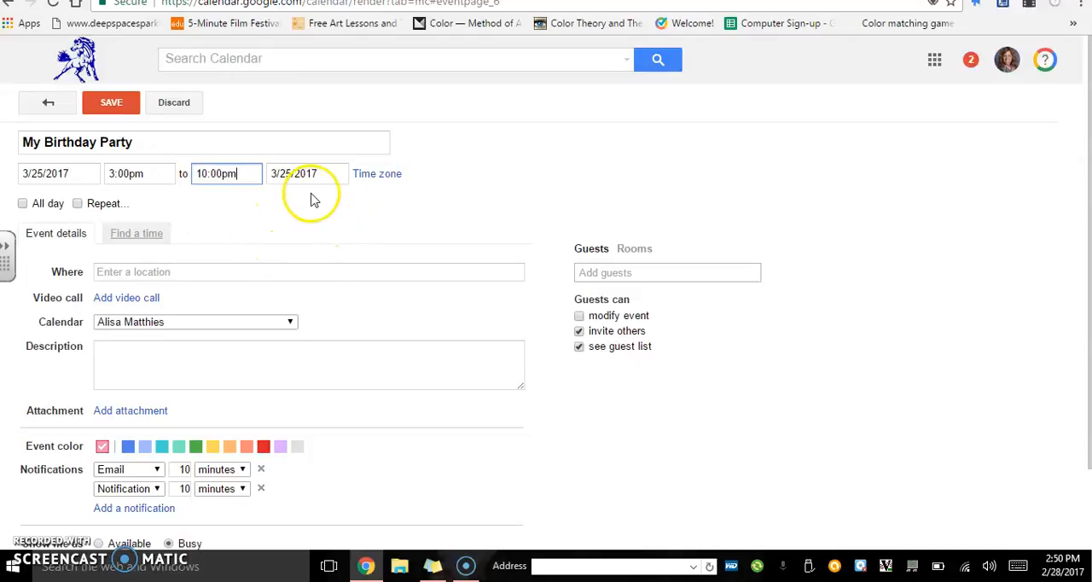
Enter "My house" as the location and "food, games, fun" as the description, and save the event.
click(197, 271)
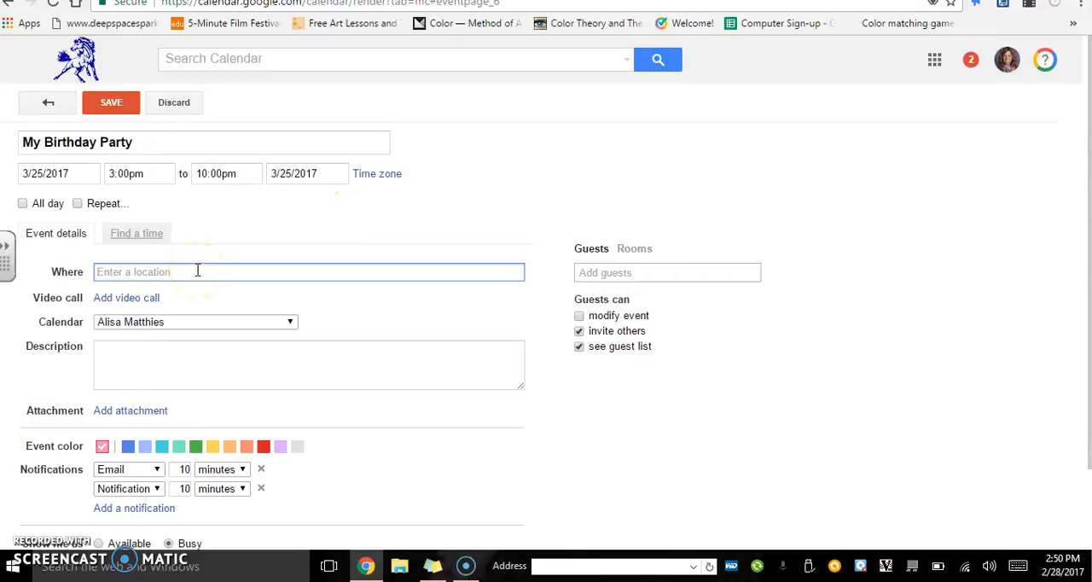
text(My house)
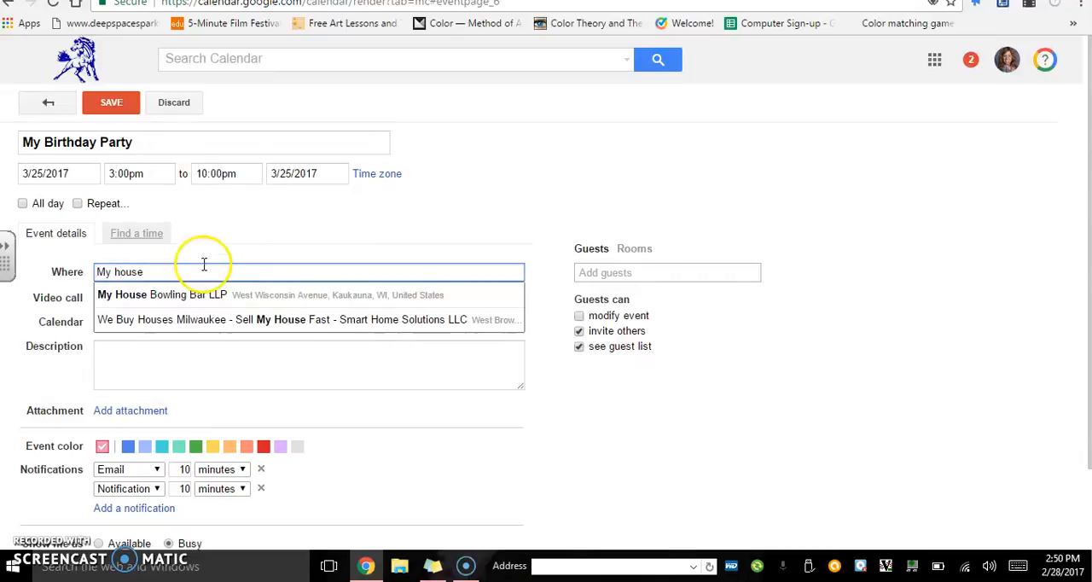
click(298, 224)
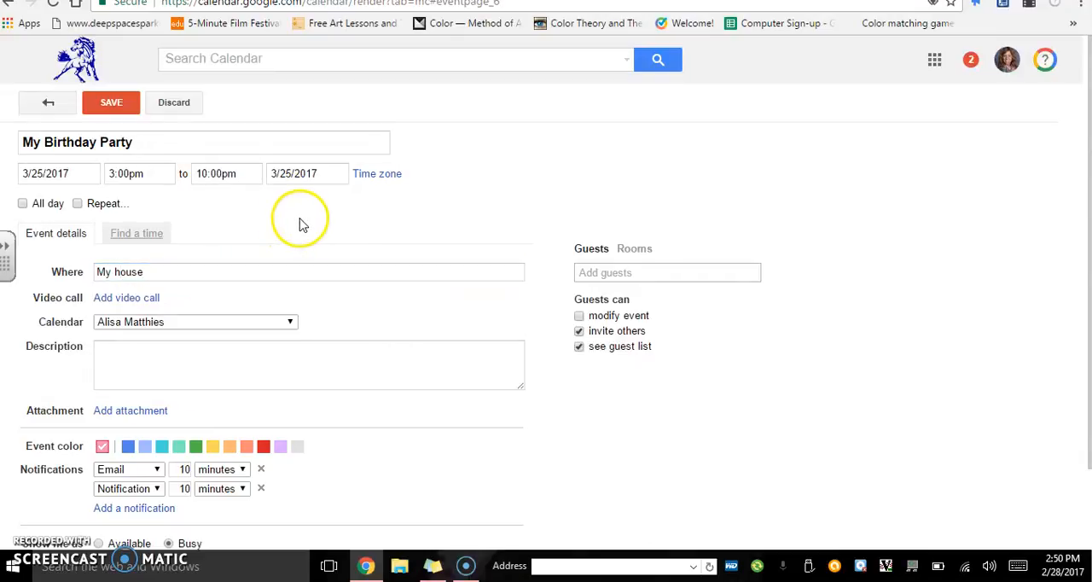
click(171, 356)
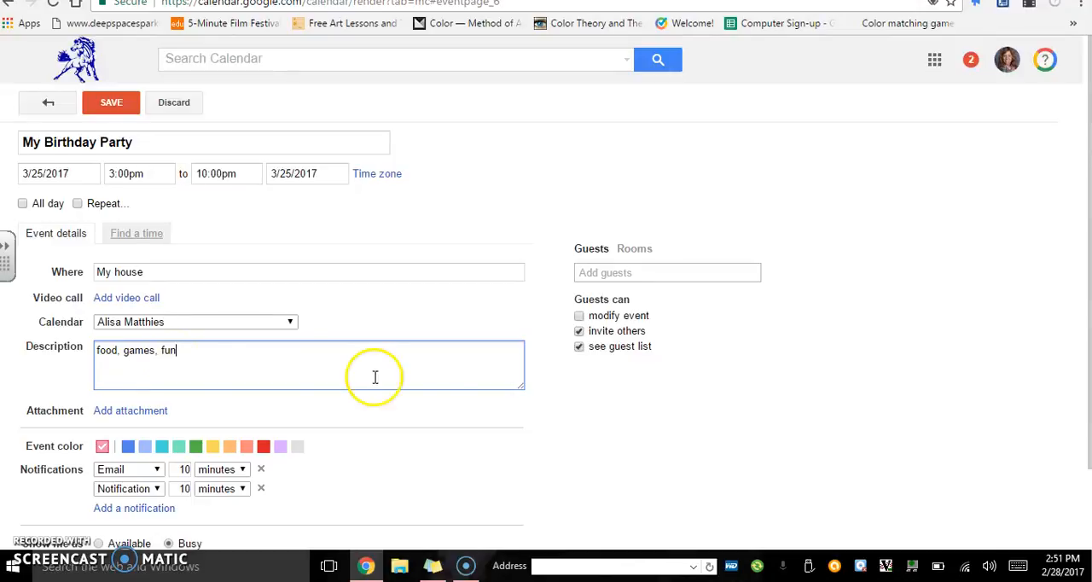
click(122, 113)
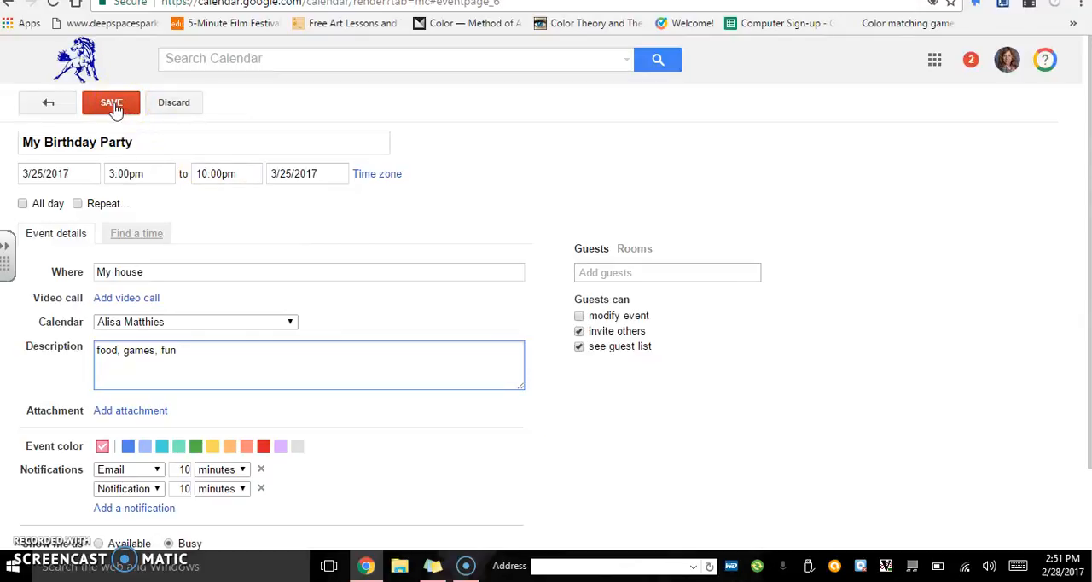
click(705, 131)
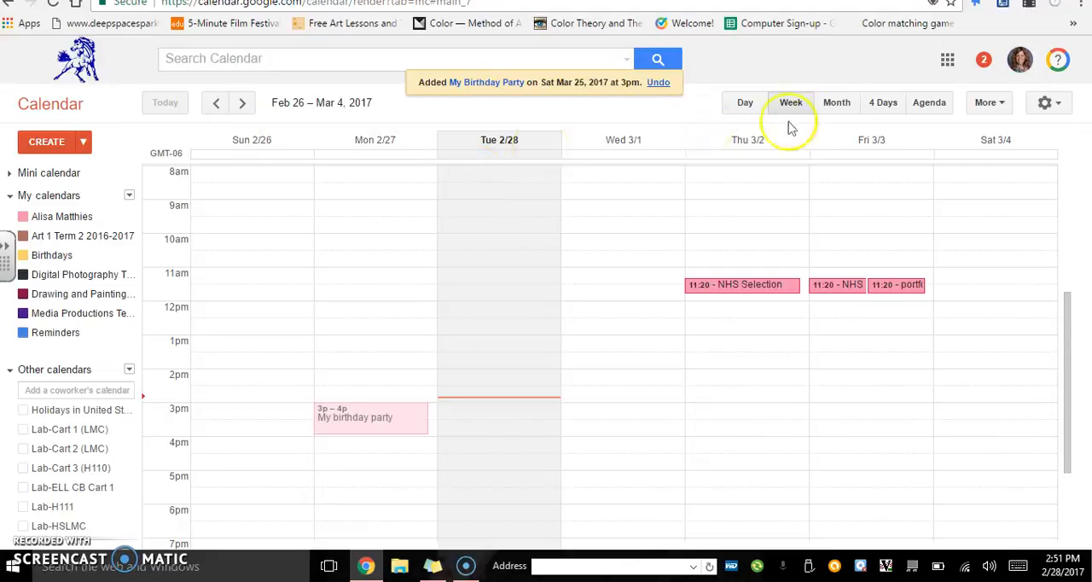
Switch to the month view and use Quick Add to start another event named "My Birthday Party".
click(834, 103)
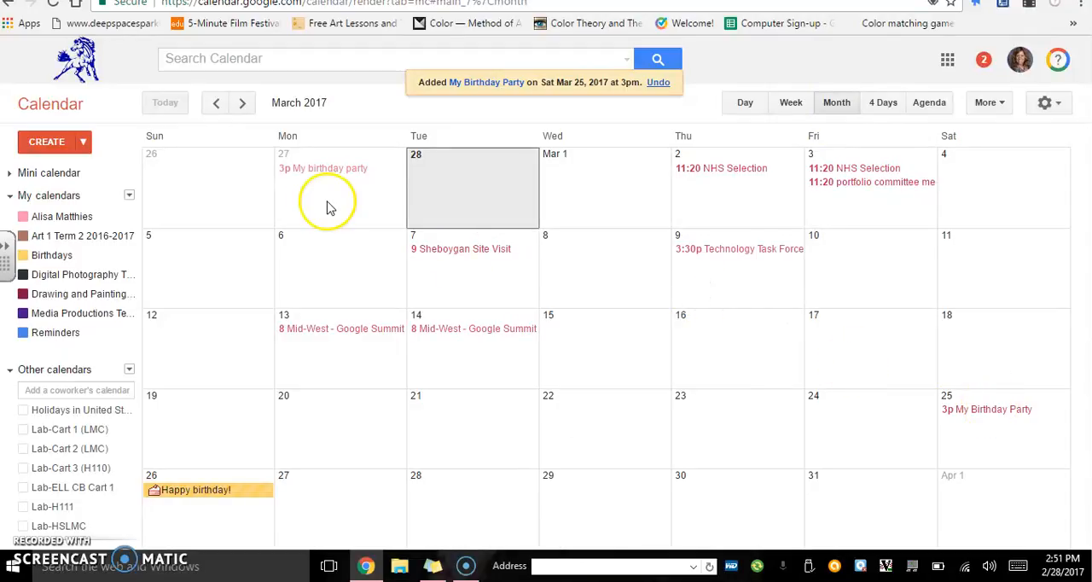
click(84, 144)
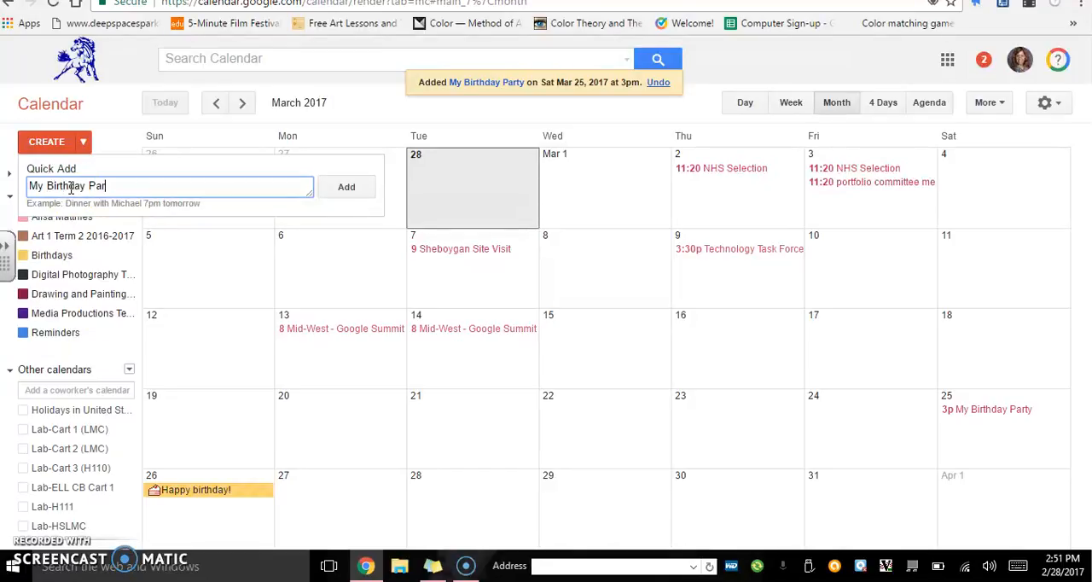
text(y)
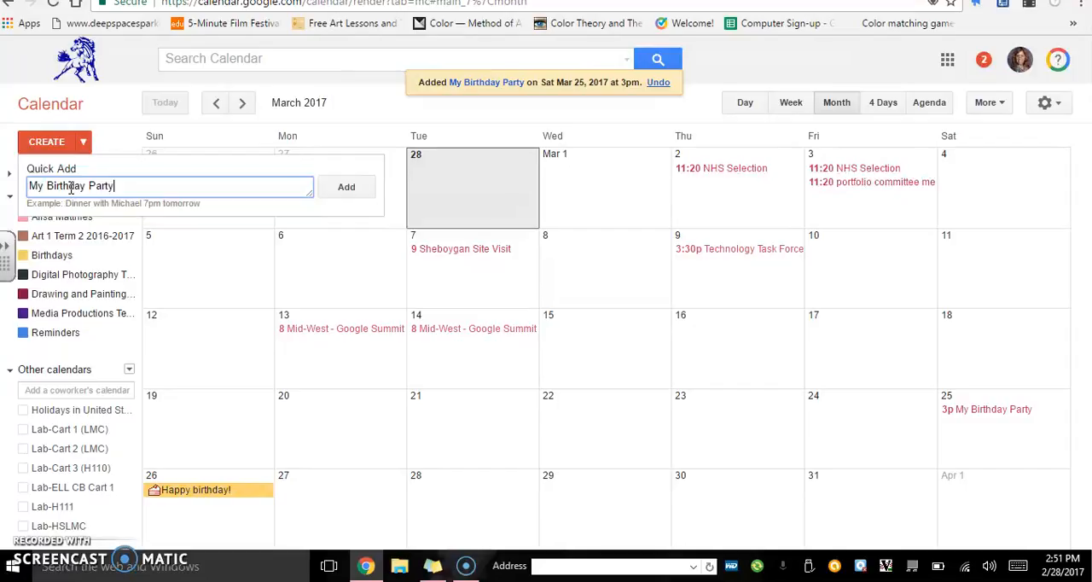
click(354, 196)
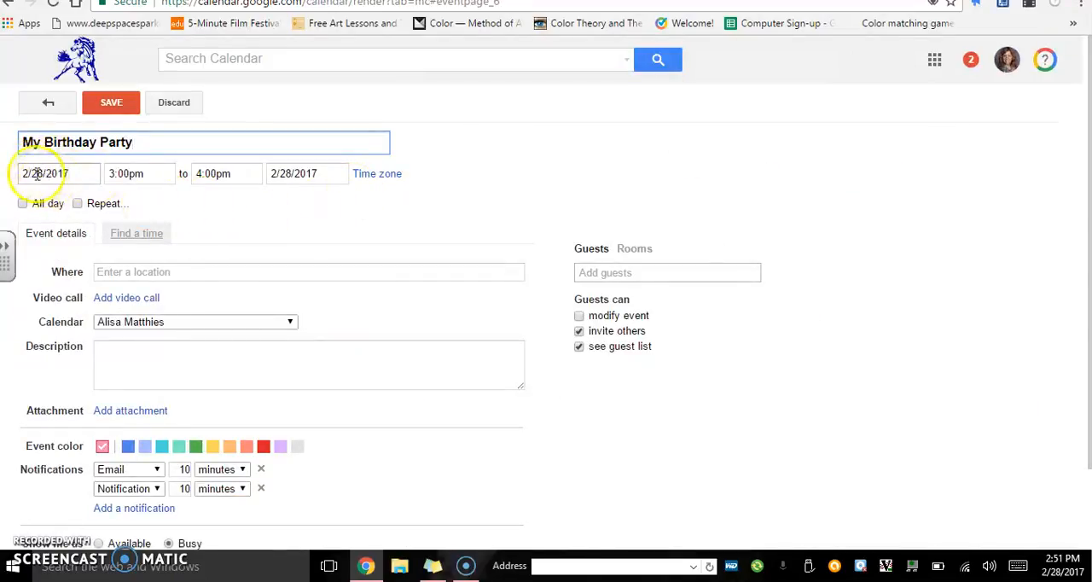
Set the quick-added event's date to 3/26/2017.
click(68, 170)
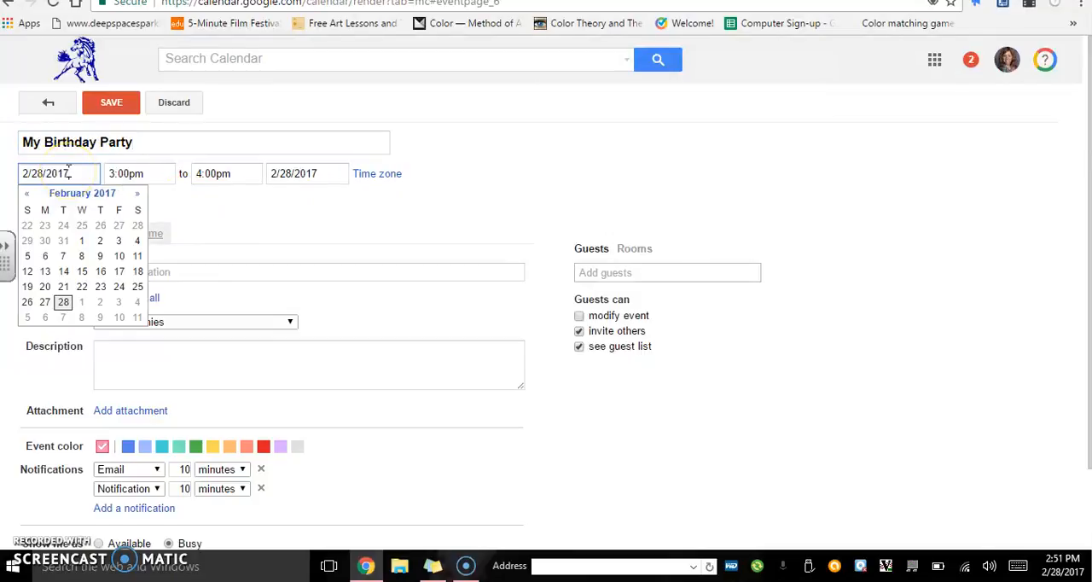
click(136, 194)
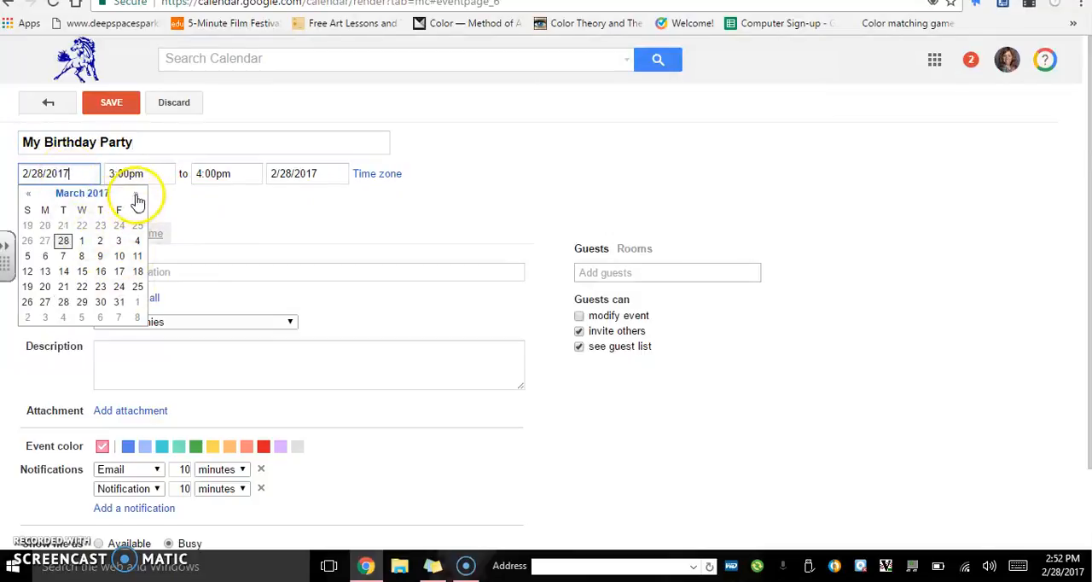
click(28, 303)
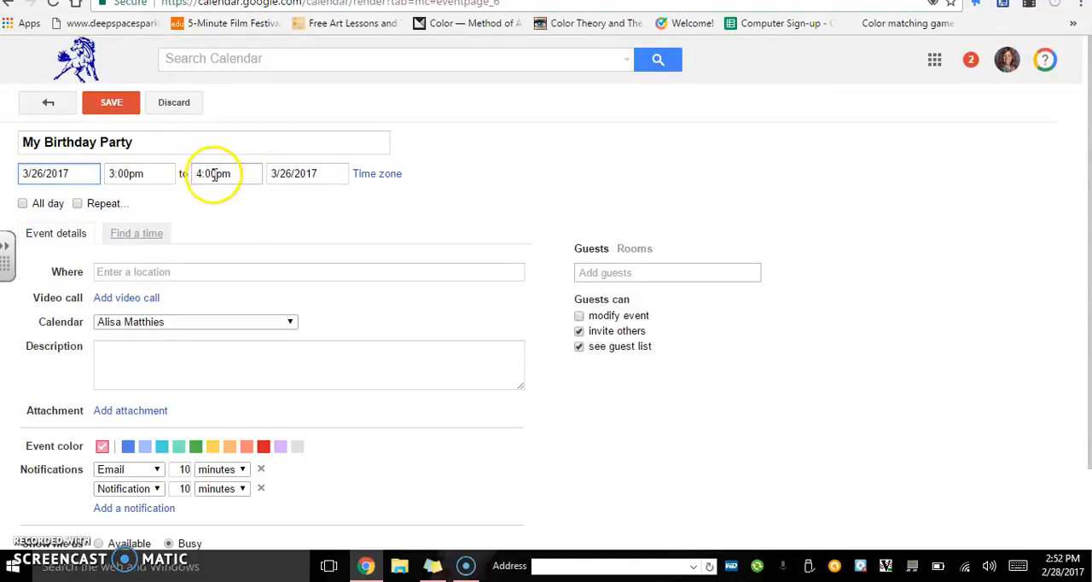
Enter "My house" as the location of the March 26 event and save it.
click(238, 268)
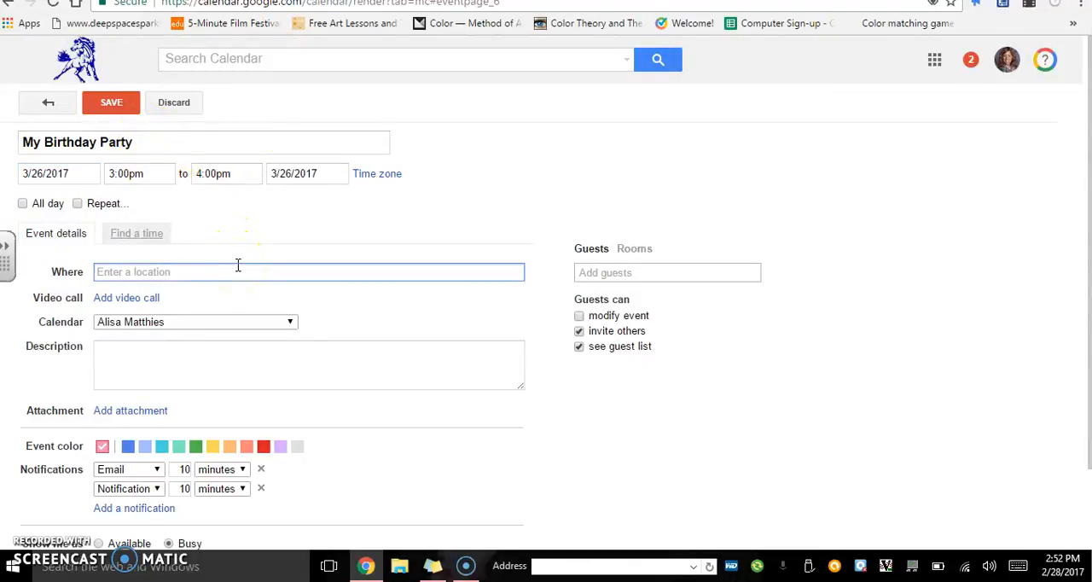
text(May)
key(BackSpace)
key(BackSpace)
key(BackSpace)
text(y house)
click(112, 104)
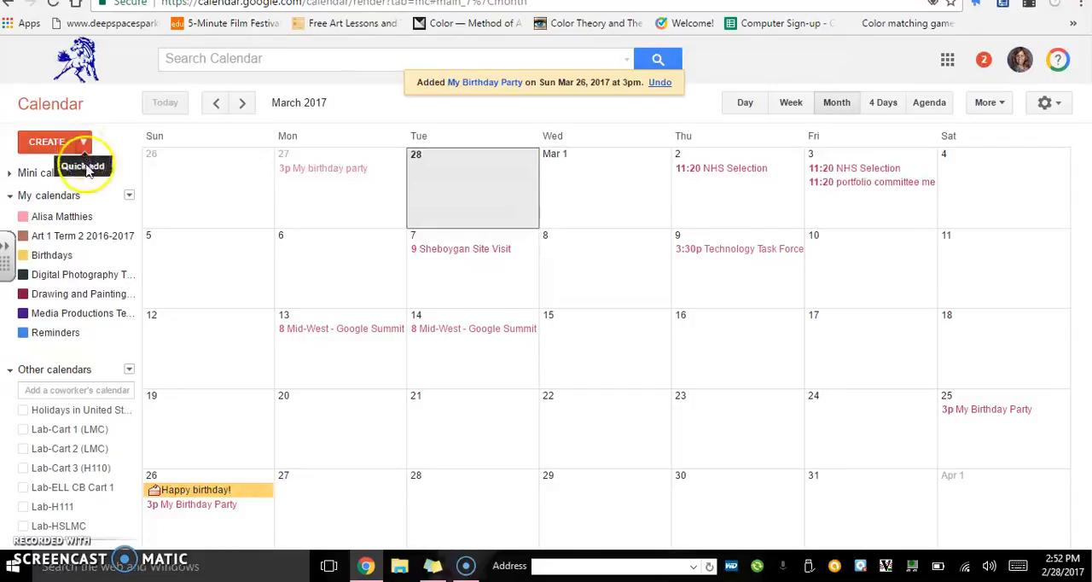
Open an empty Quick Add entry for another event.
click(83, 145)
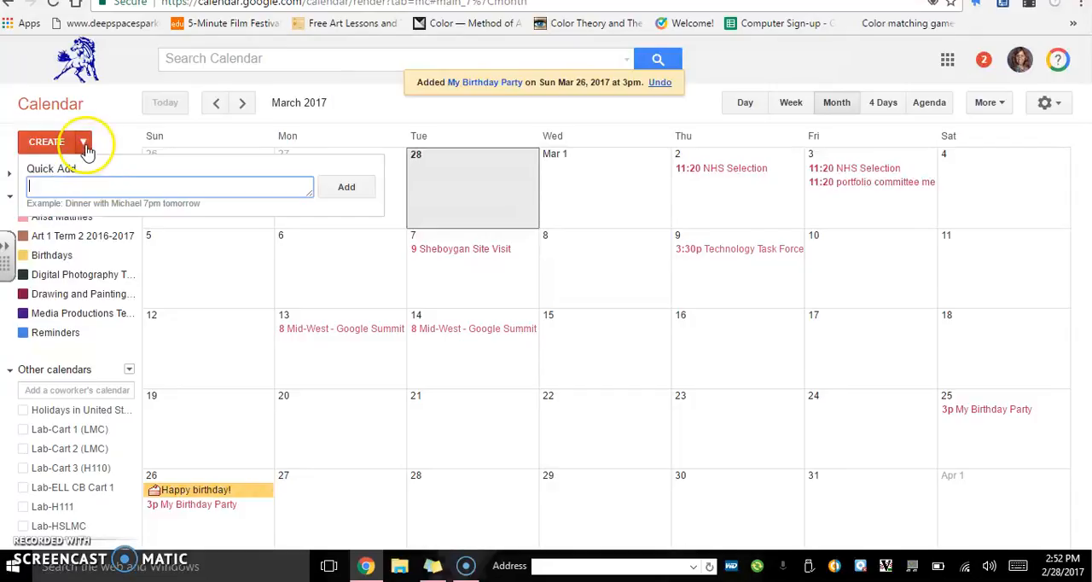
click(176, 184)
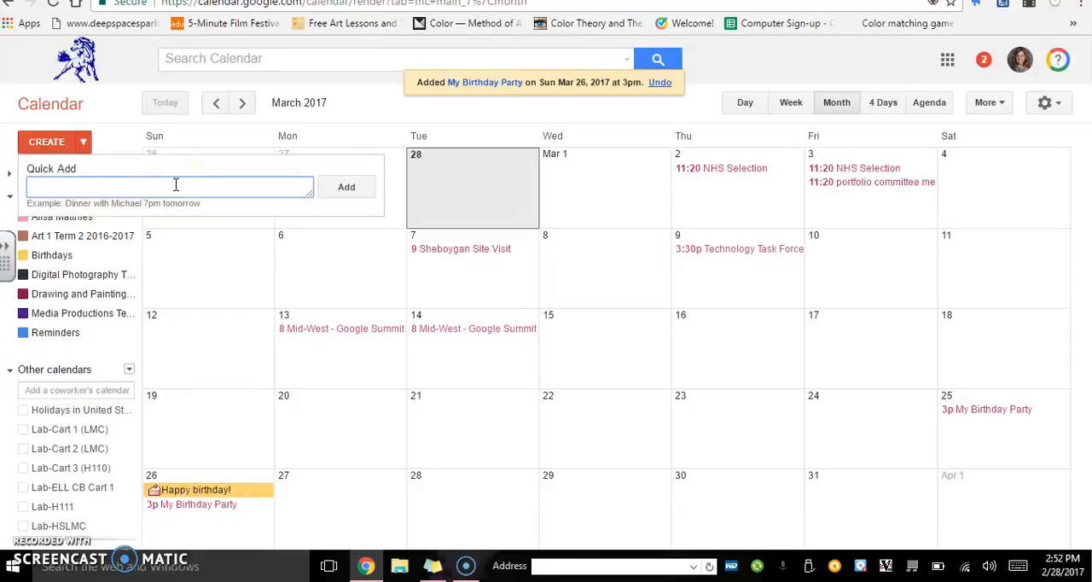